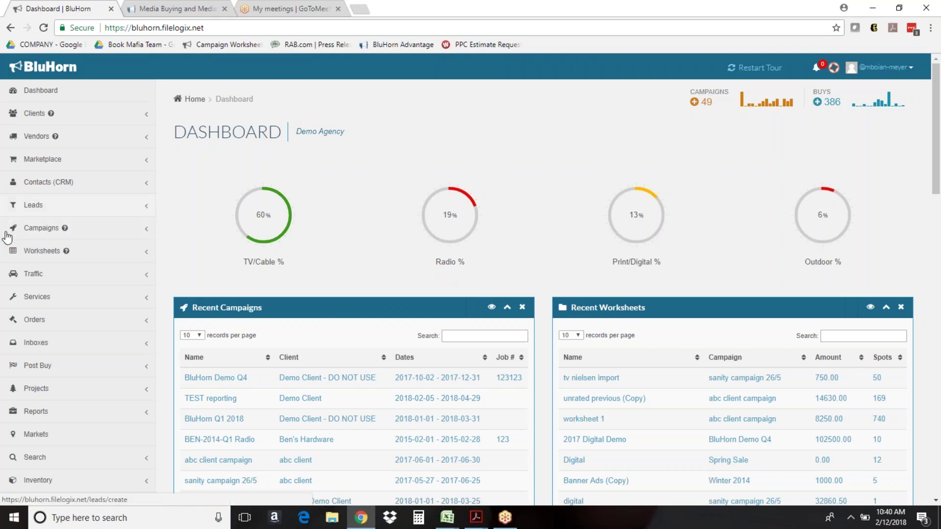
# Start a new campaign for Client A and name it "Client A 2018 Q2 Media".
pyautogui.click(146, 233)
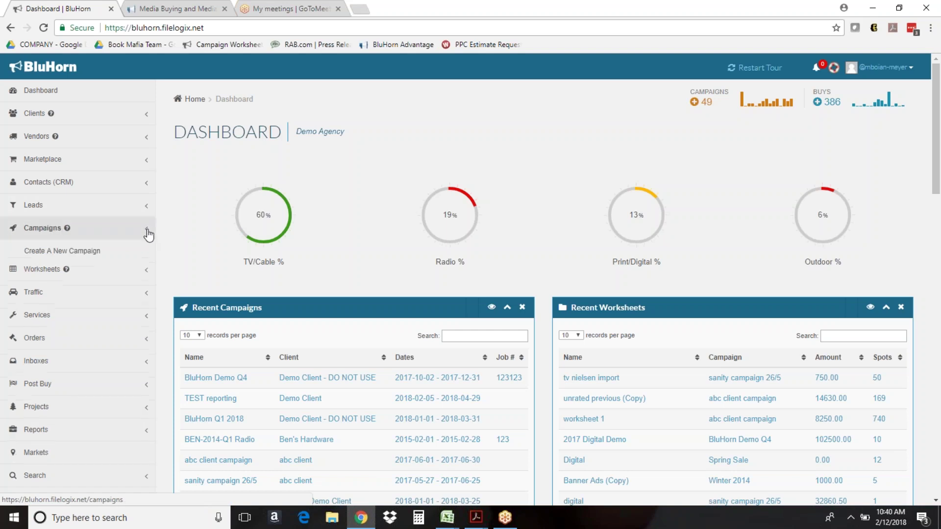
pyautogui.click(72, 252)
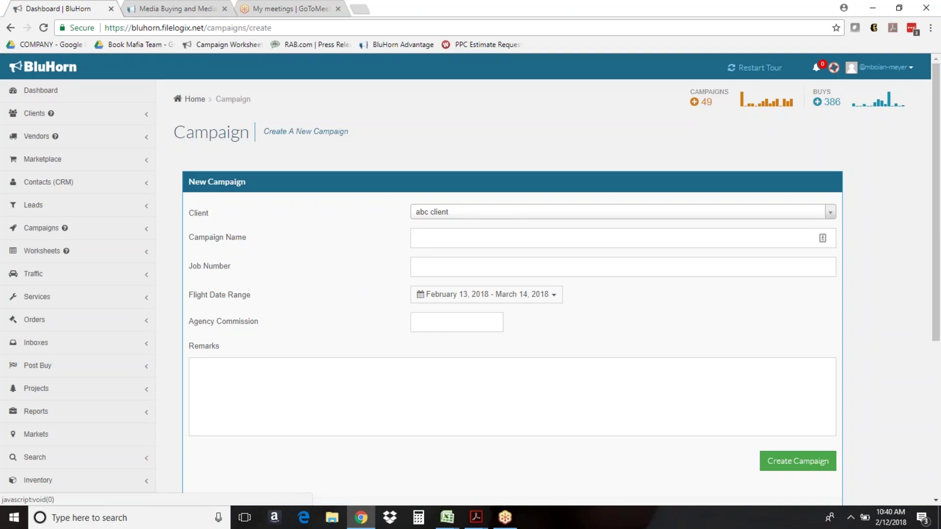
pyautogui.click(622, 212)
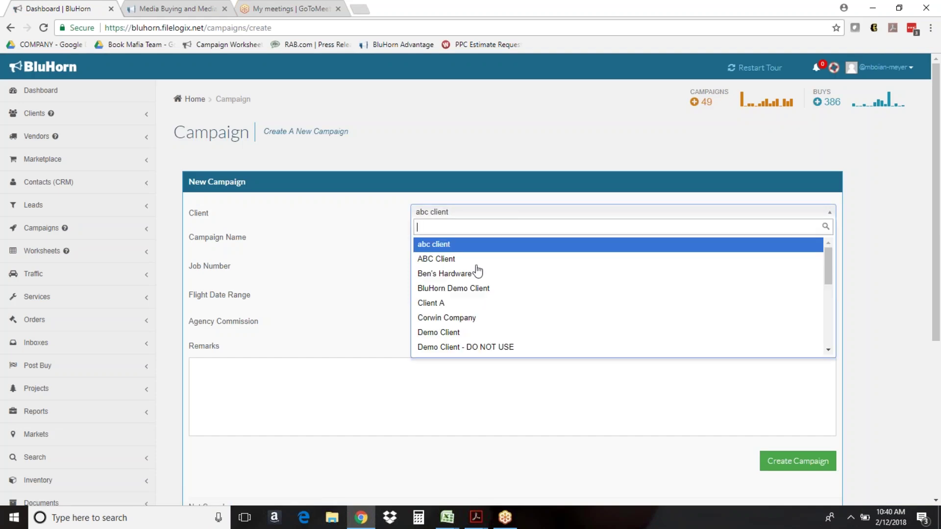
pyautogui.click(462, 308)
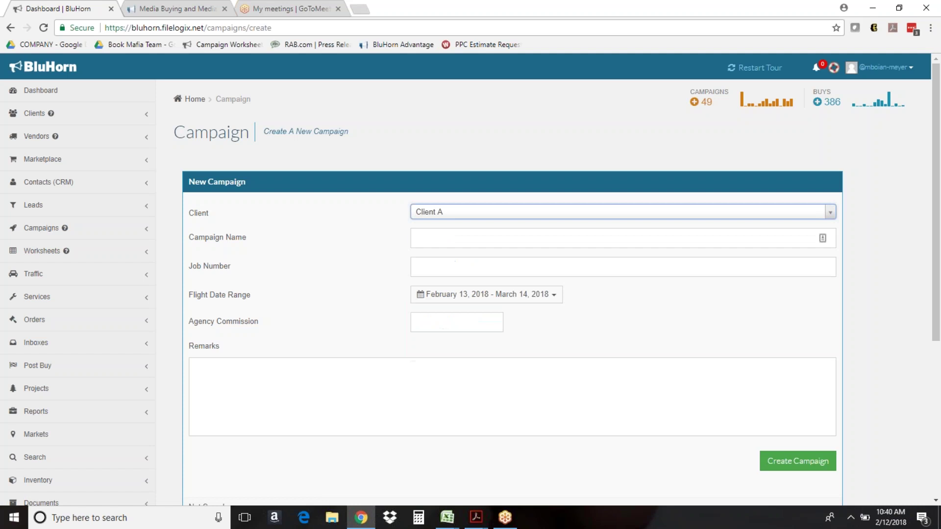
pyautogui.click(453, 244)
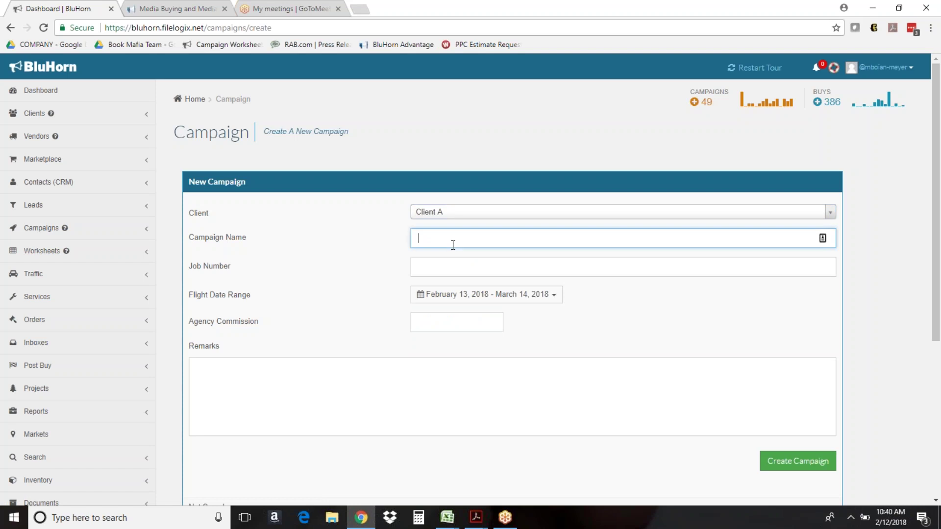
pyautogui.write('Client A 2018 Q2 Media')
pyautogui.press('Tab')
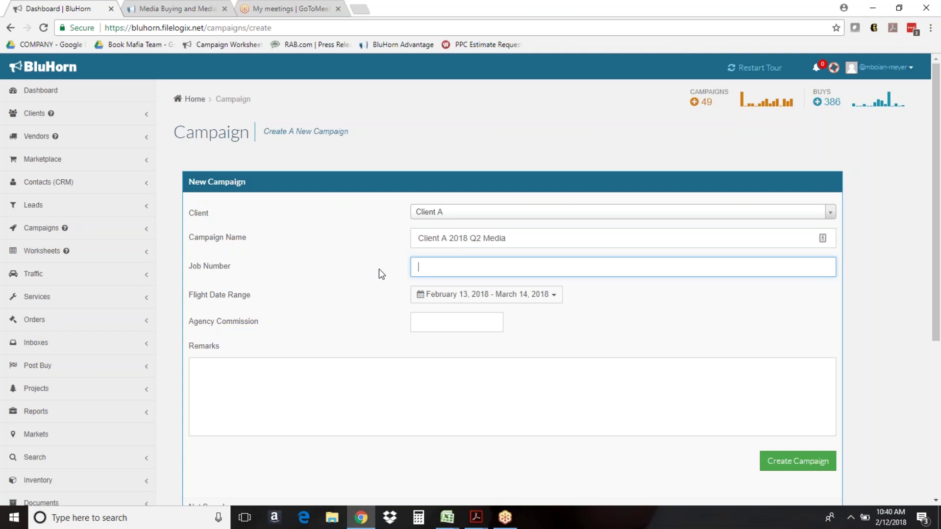
# Set the campaign's flight dates to a custom range from March 5, 2018 to May 27, 2018.
pyautogui.click(472, 297)
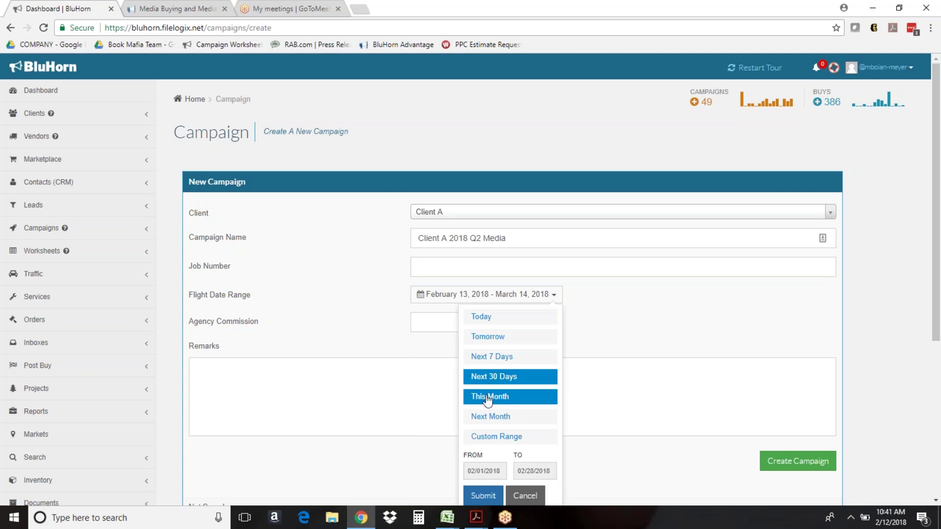
pyautogui.click(490, 443)
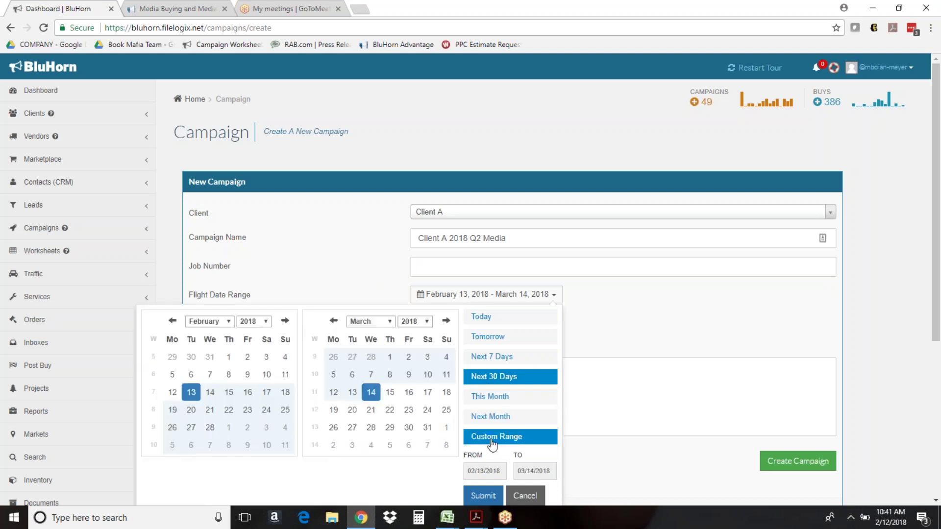
pyautogui.click(284, 324)
pyautogui.click(173, 375)
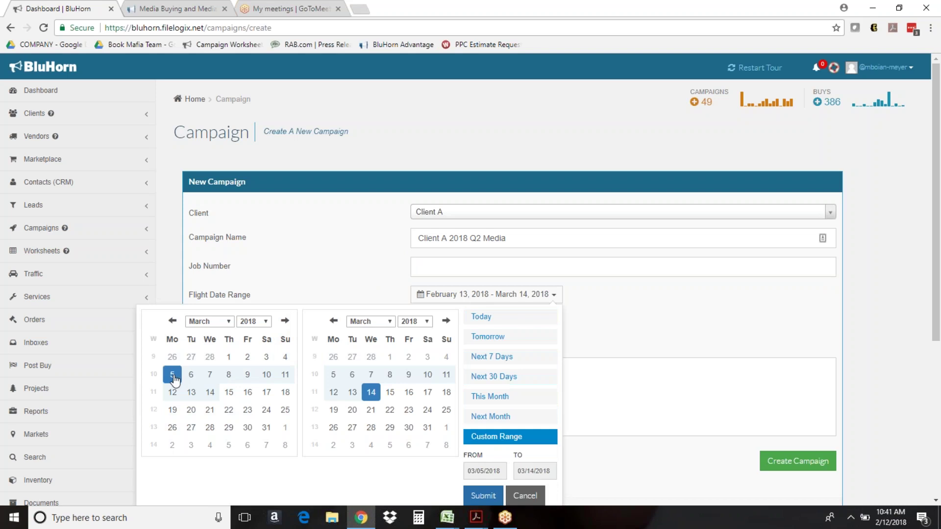
pyautogui.click(446, 320)
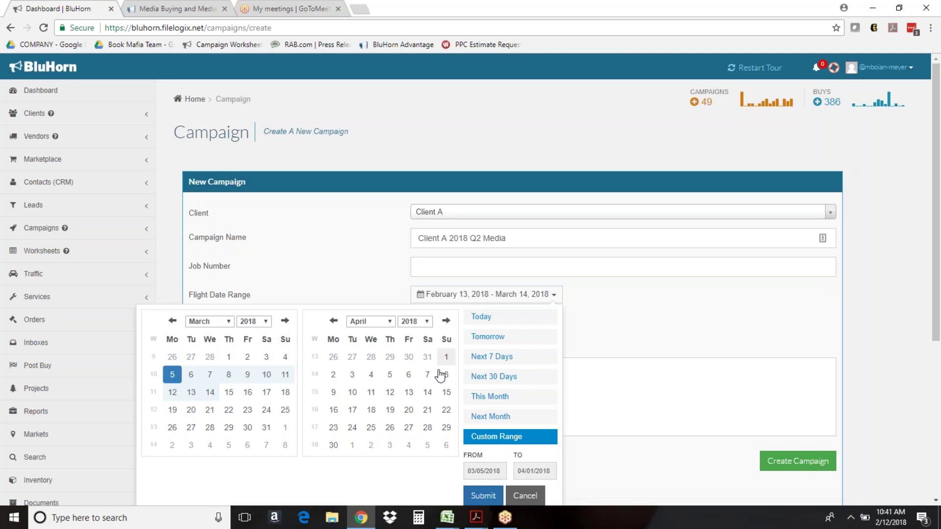
pyautogui.click(446, 321)
pyautogui.click(446, 411)
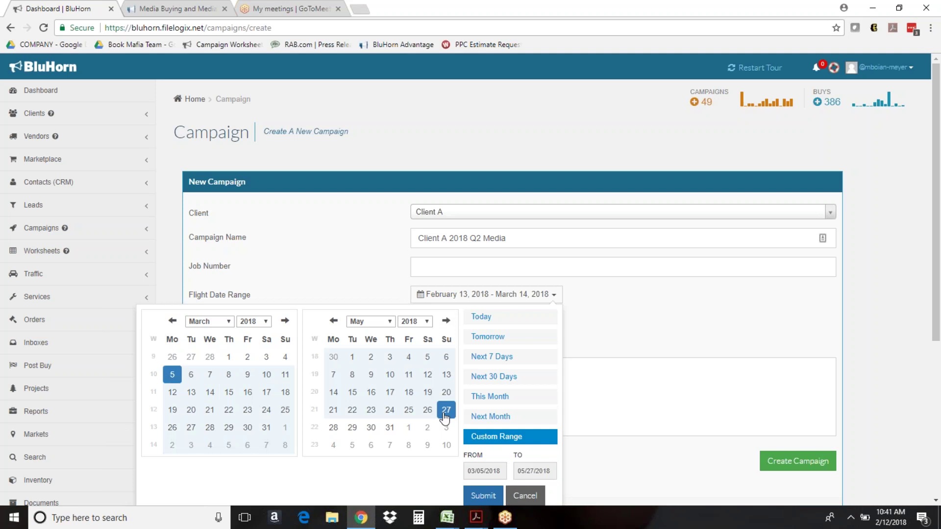
pyautogui.click(483, 496)
# Set the agency commission to 15, enter the remark "Standard comments" and create the campaign.
pyautogui.click(447, 324)
pyautogui.write('15')
pyautogui.press('Tab')
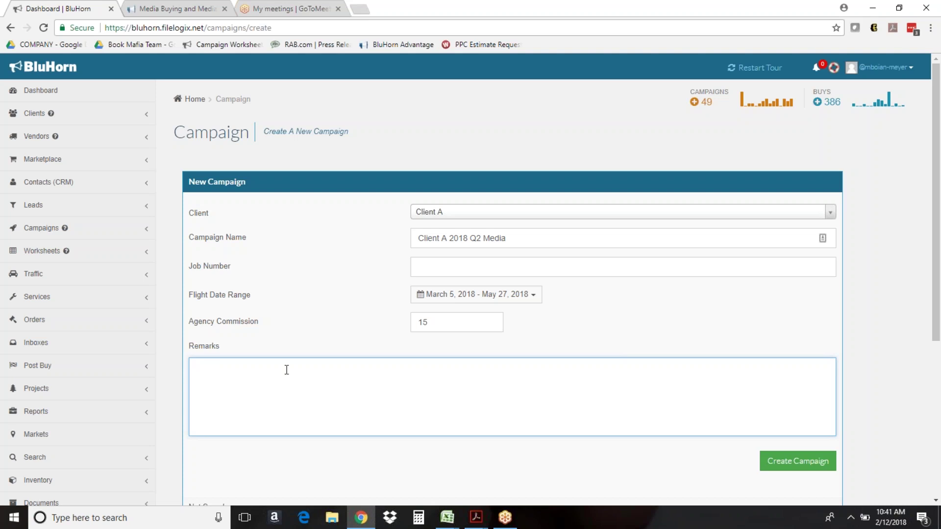
pyautogui.write('Standard comments')
pyautogui.click(797, 462)
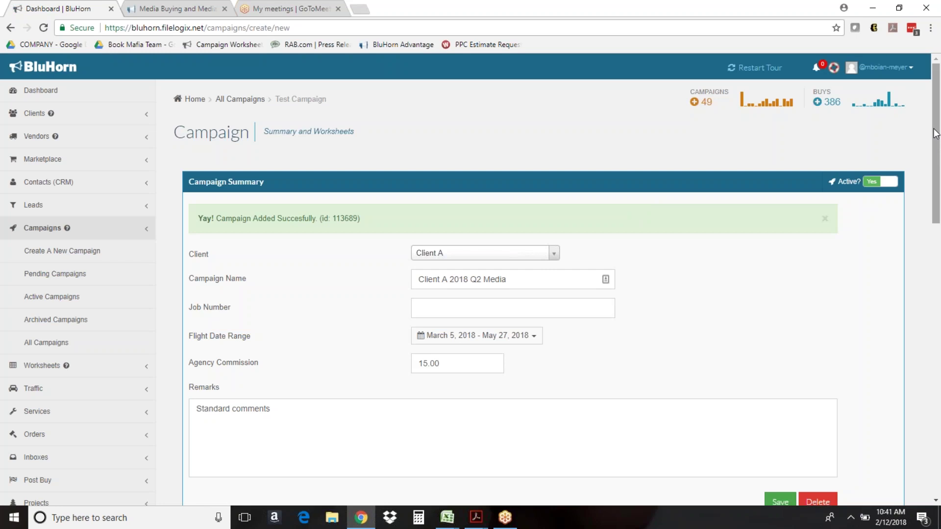
# Name the campaign's new worksheet "2017 Client A Broadcast" and keep the campaign's date range.
pyautogui.moveTo(936, 134); pyautogui.dragTo(938, 254)
pyautogui.scroll(-3, 938, 254)
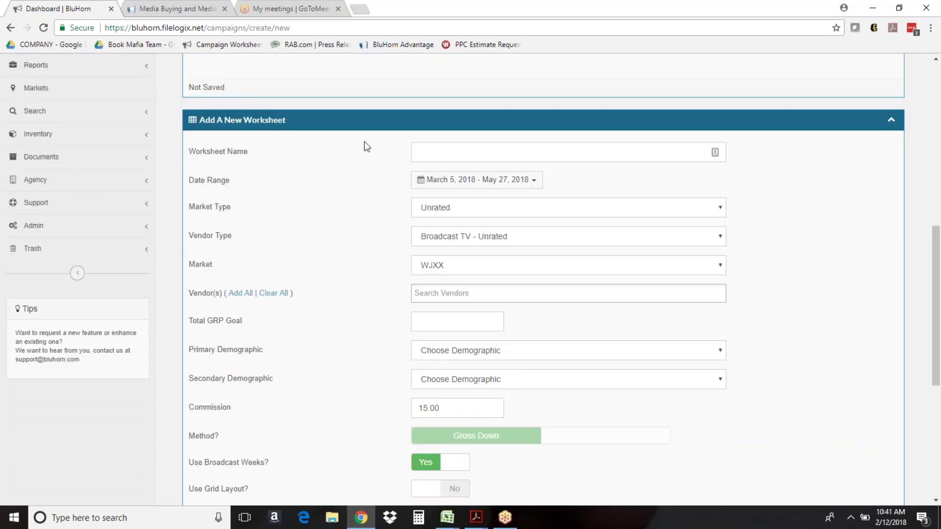
pyautogui.click(471, 154)
pyautogui.write('2017 ')
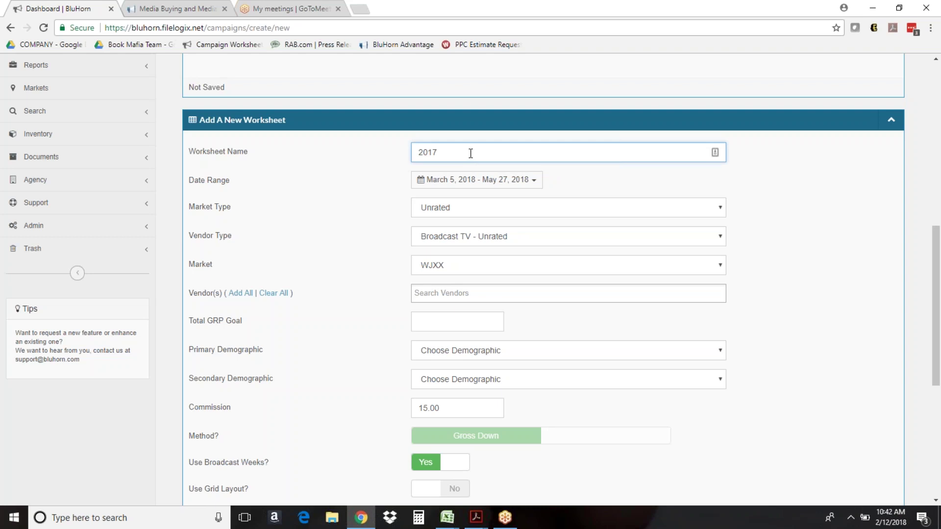
pyautogui.write('Client A Braoadcast')
pyautogui.click(478, 187)
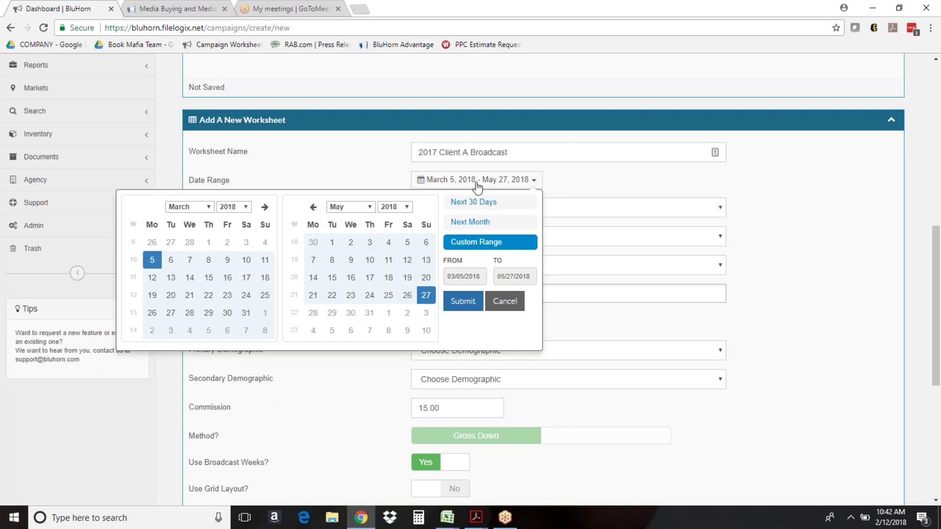
pyautogui.click(477, 185)
# Keep the worksheet's market type as Unrated and choose Broadcast TV - Unrated as the vendor type.
pyautogui.click(466, 211)
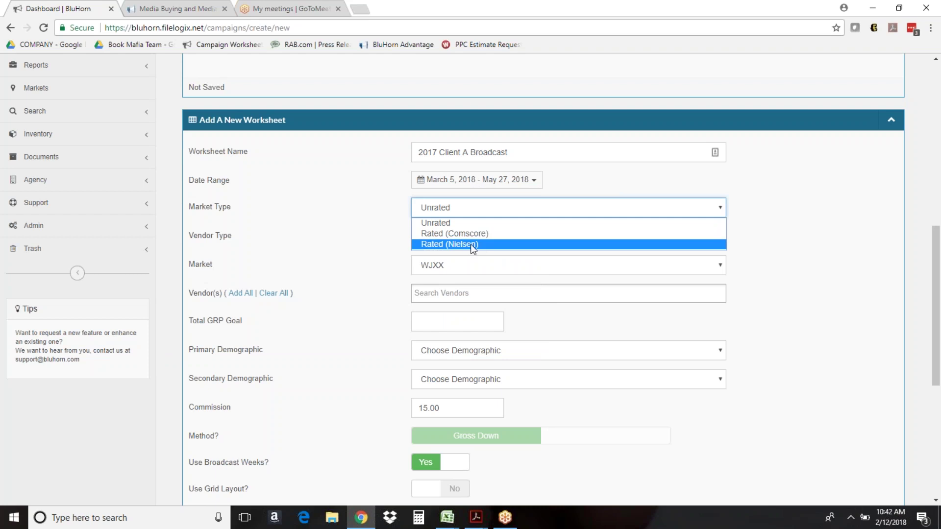
pyautogui.click(494, 214)
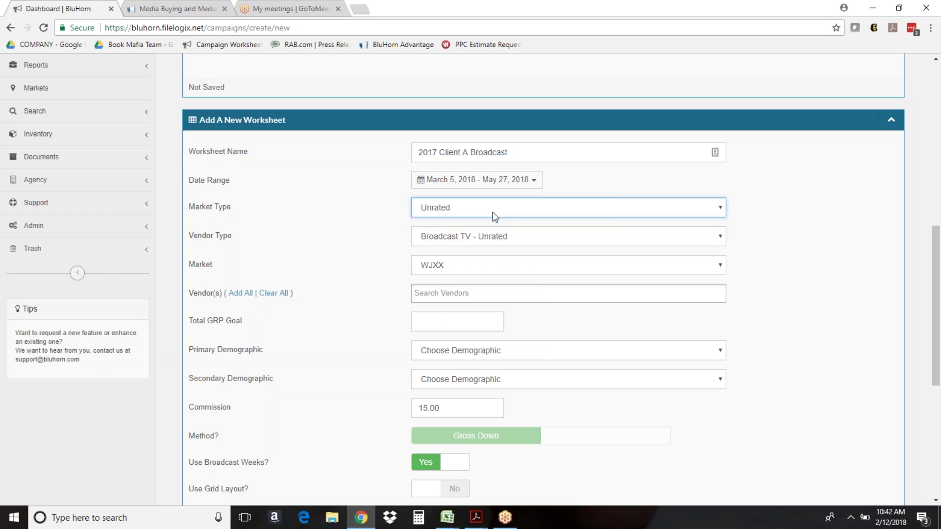
pyautogui.click(479, 234)
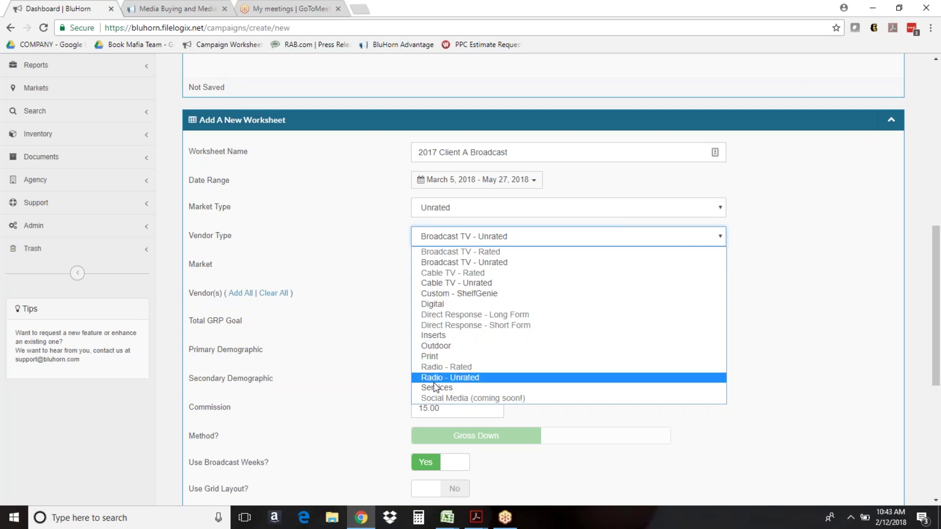
pyautogui.click(433, 264)
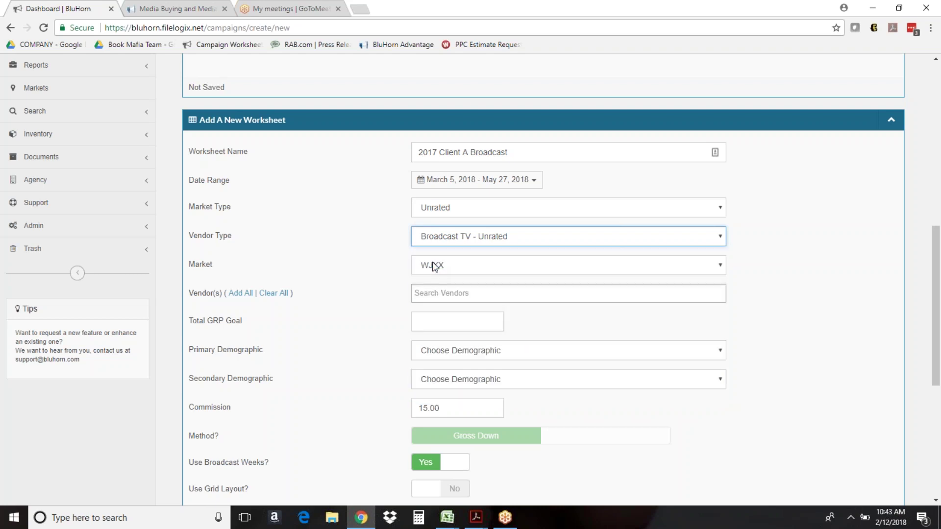
# Try Jacksonville, FL as the worksheet's market and check which vendors it offers.
pyautogui.click(447, 269)
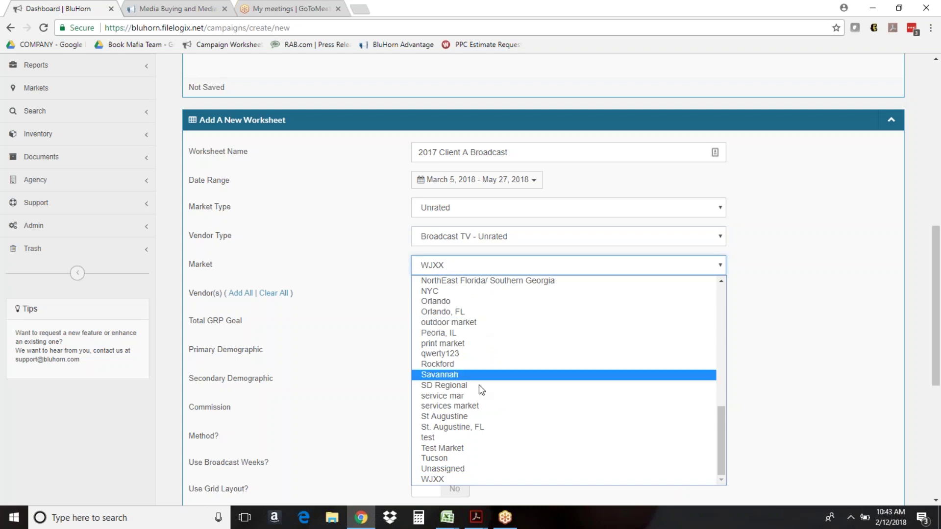
pyautogui.moveTo(719, 431); pyautogui.dragTo(724, 373)
pyautogui.click(597, 434)
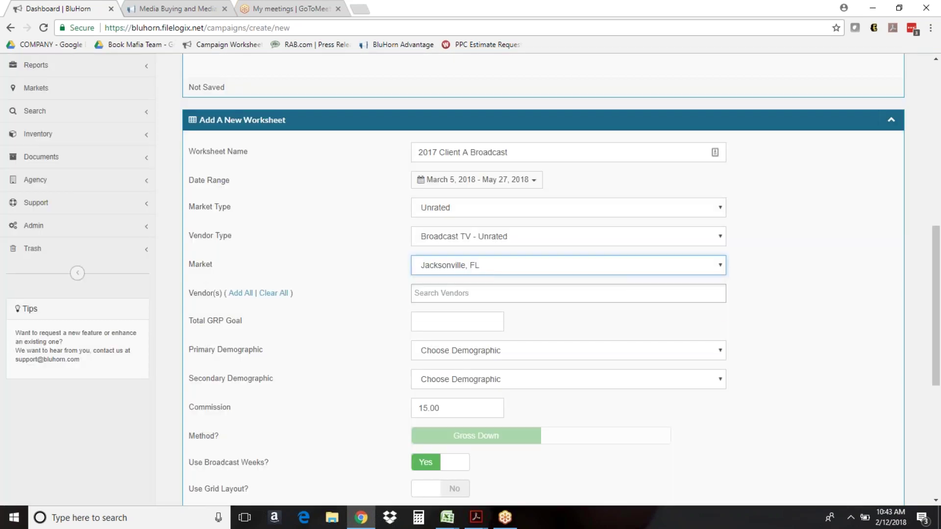
pyautogui.click(569, 293)
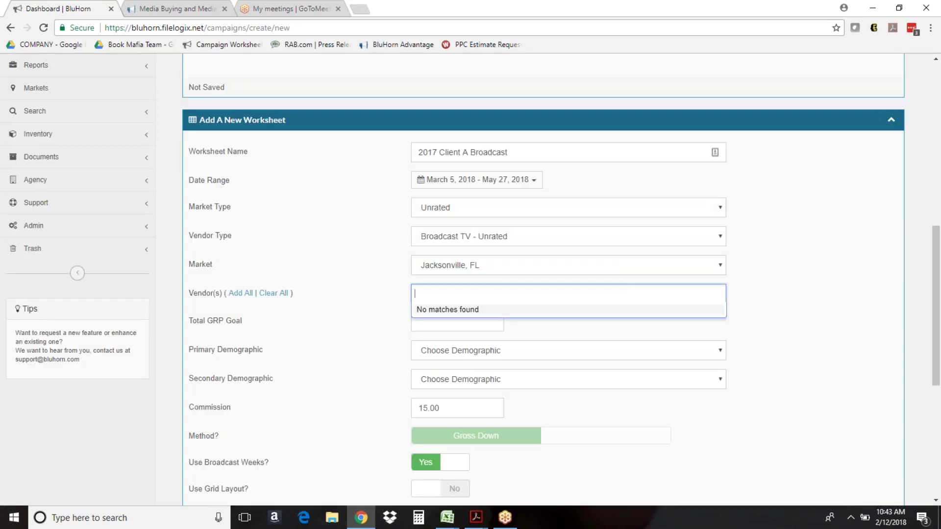
pyautogui.click(485, 293)
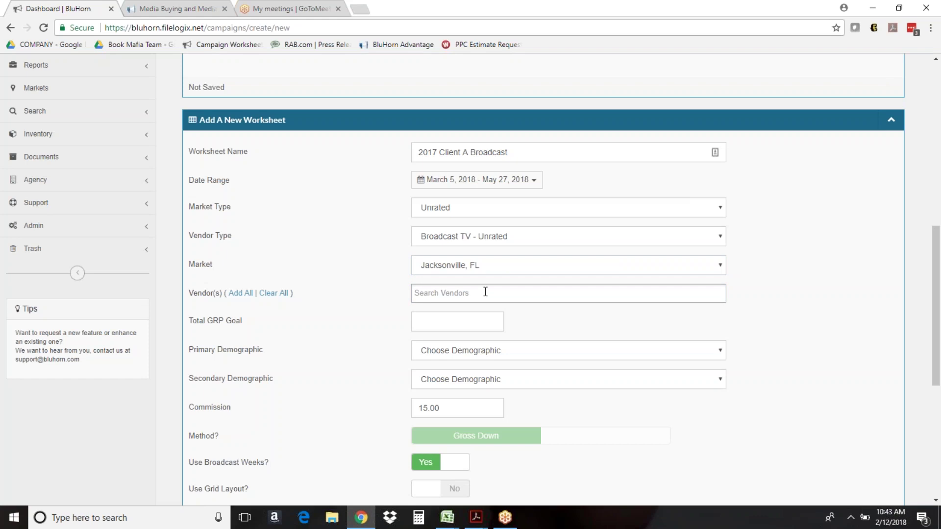
# Set the worksheet's market to Jacksonville and add the vendor ANY-TV FL with its listed contact.
pyautogui.click(494, 271)
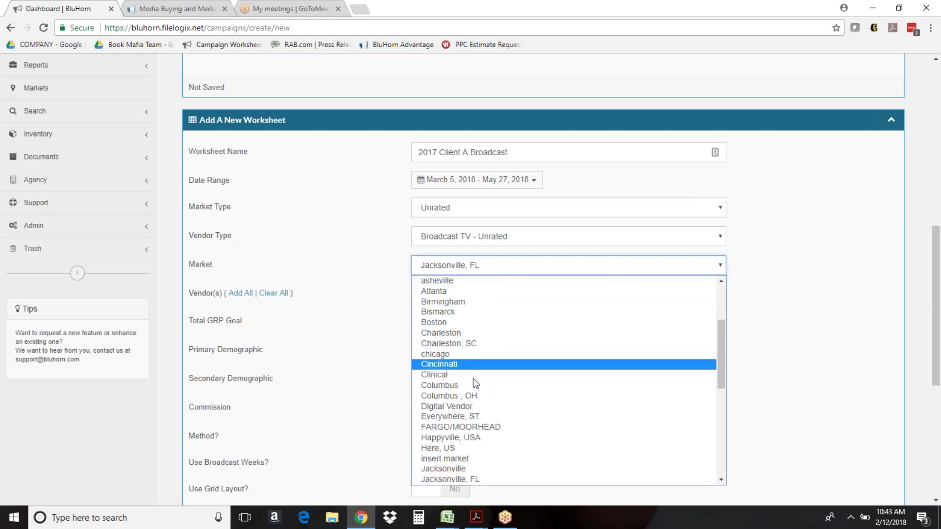
pyautogui.click(472, 468)
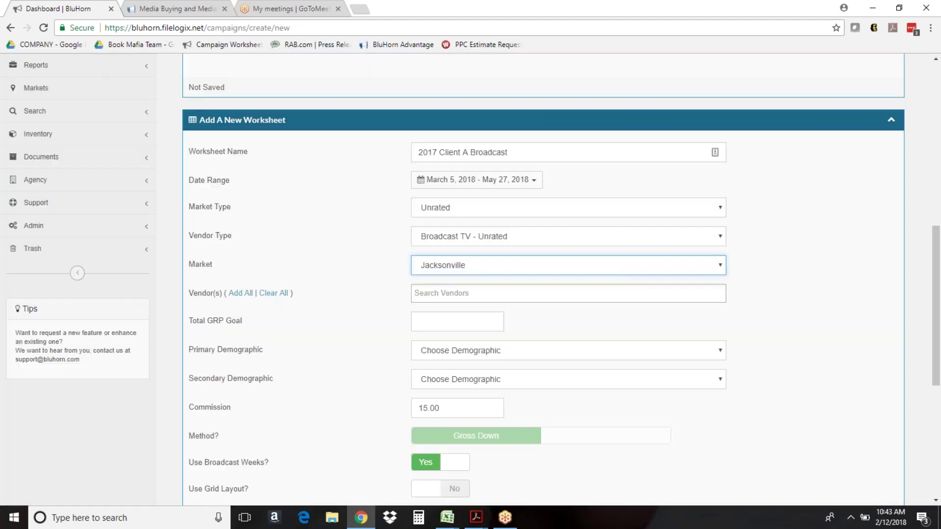
pyautogui.click(462, 293)
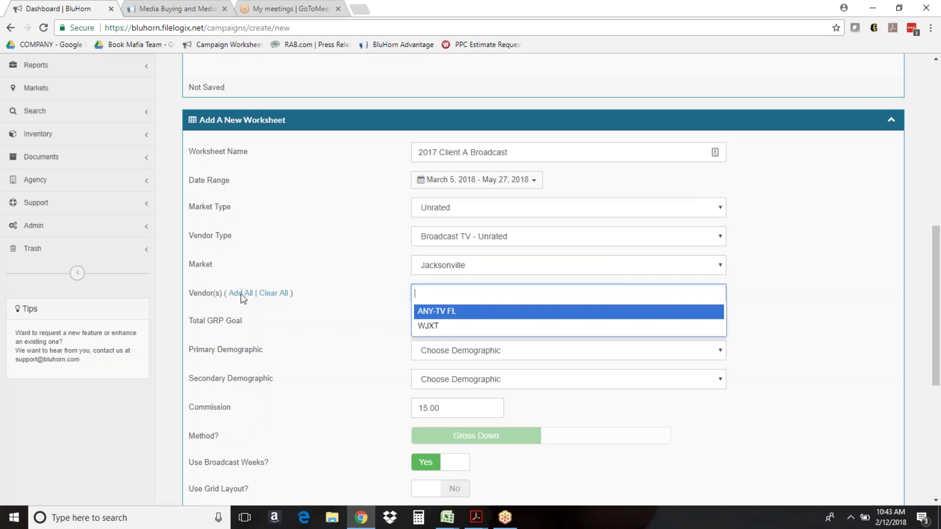
pyautogui.click(458, 316)
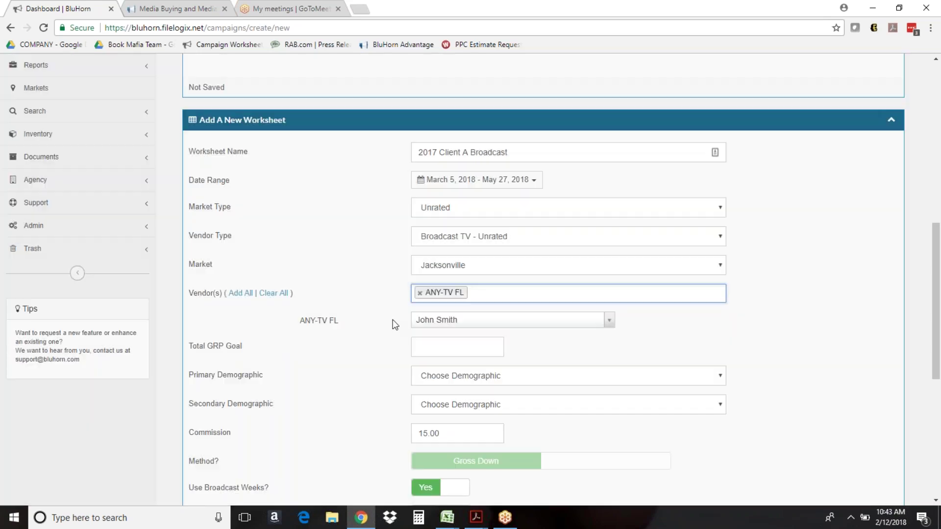
pyautogui.click(473, 325)
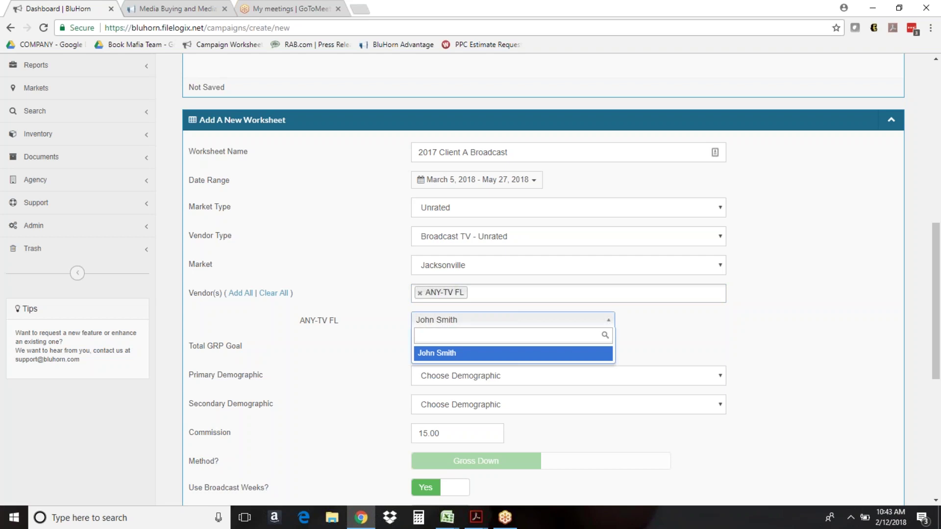
pyautogui.click(473, 352)
pyautogui.click(490, 321)
pyautogui.click(490, 320)
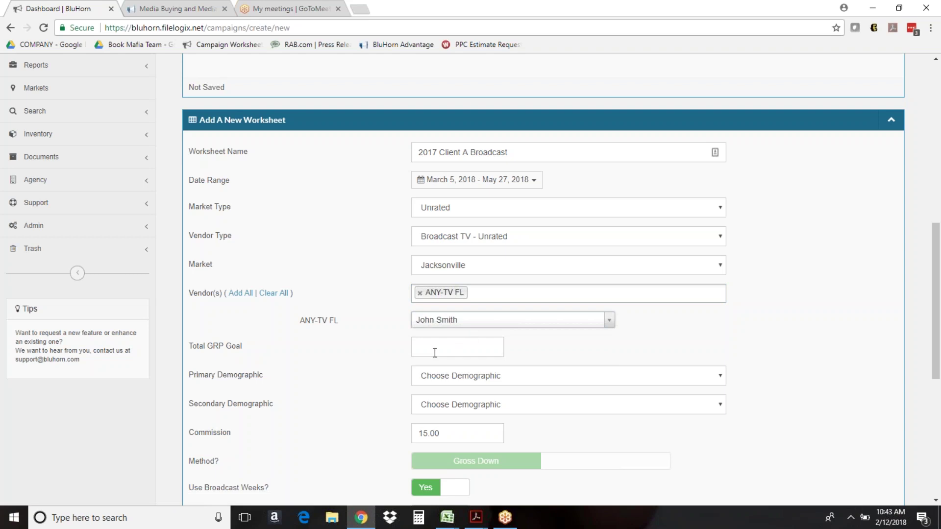
# Set the worksheet's primary demographic to P 25+.
pyautogui.click(447, 381)
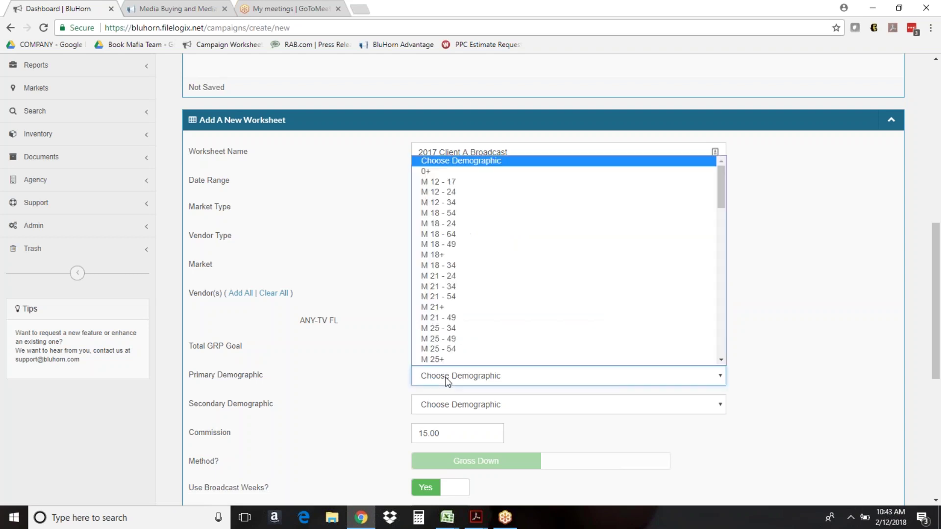
pyautogui.moveTo(718, 193); pyautogui.dragTo(717, 319)
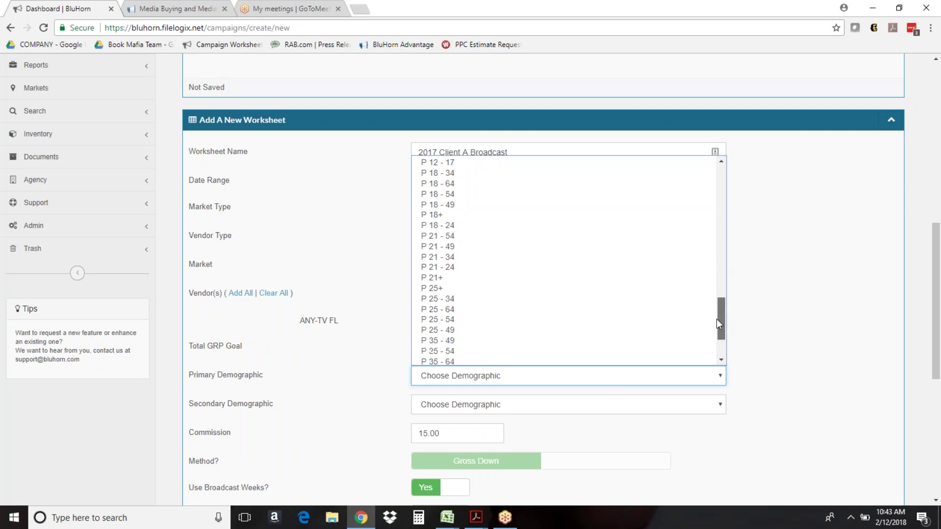
pyautogui.click(620, 309)
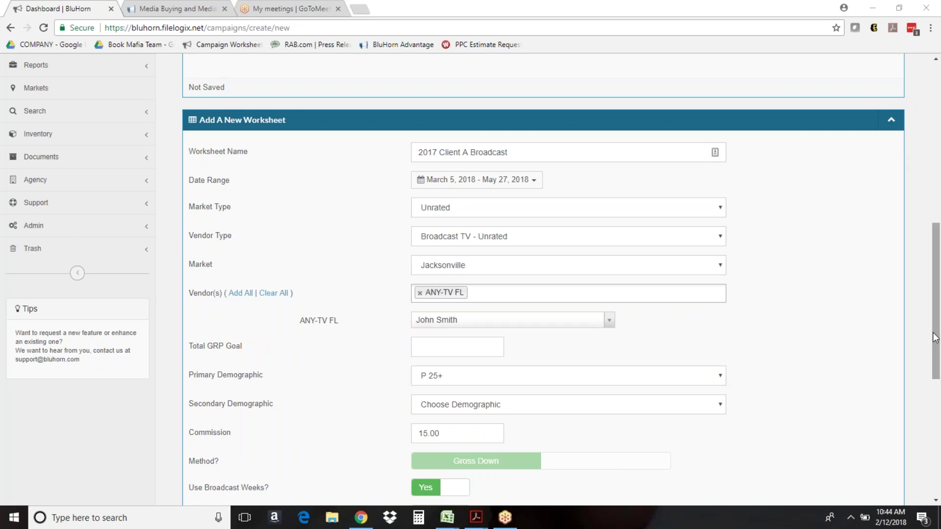
pyautogui.moveTo(936, 337); pyautogui.dragTo(936, 405)
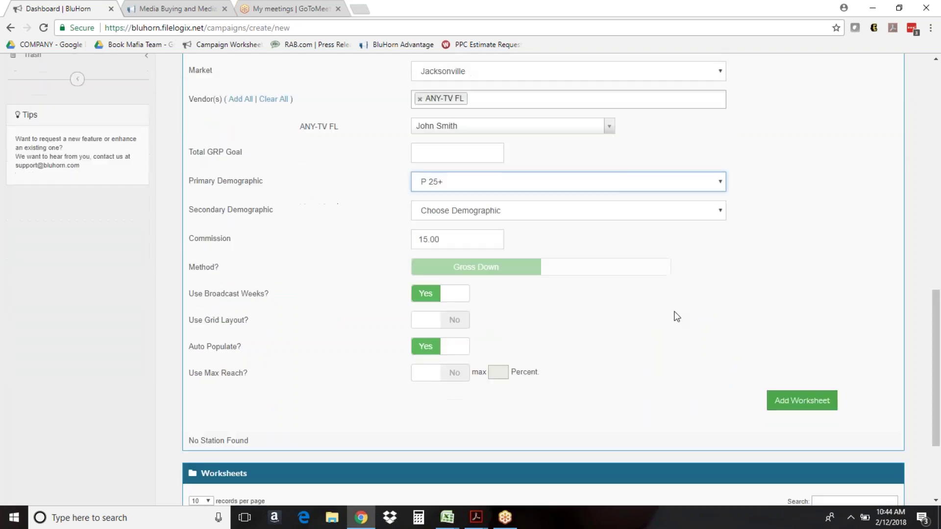
pyautogui.click(601, 286)
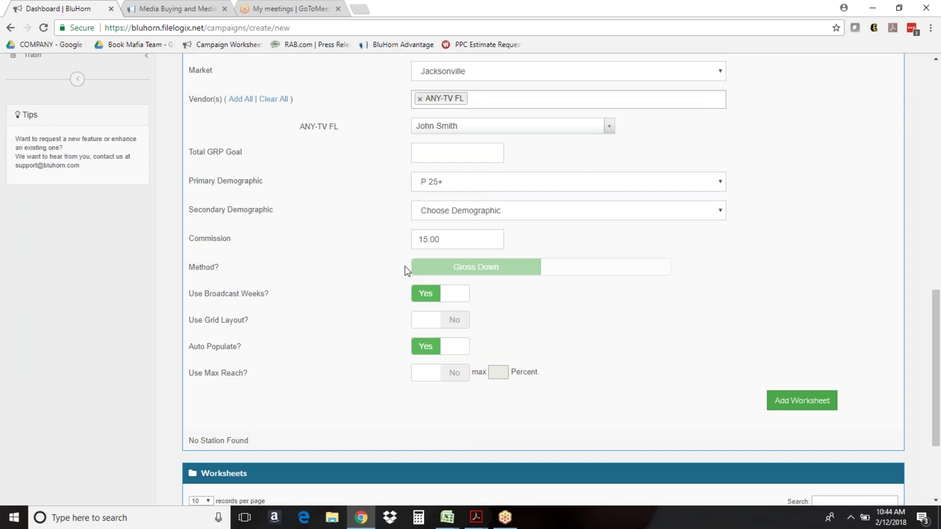
# Keep the worksheet's commission at 15.00, add the worksheet to the campaign, and check its entry in the worksheet list.
pyautogui.doubleClick(420, 241)
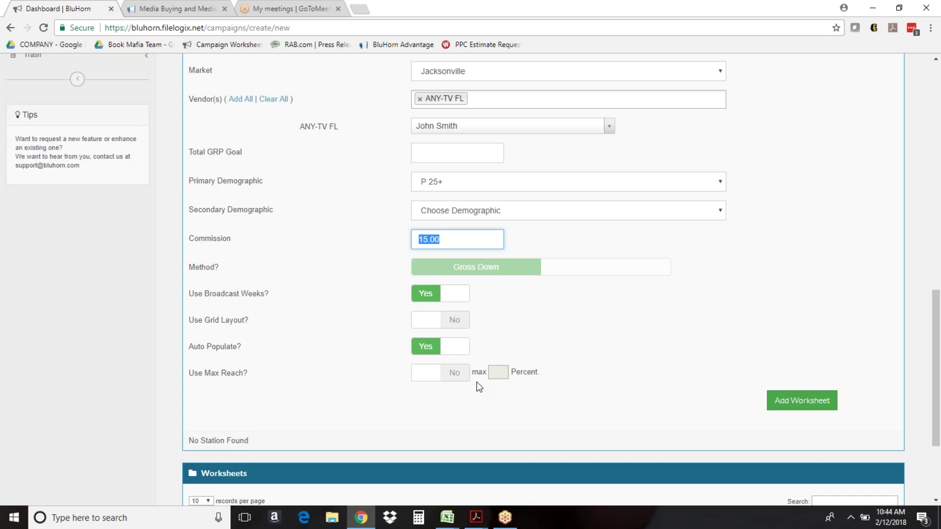
pyautogui.click(814, 405)
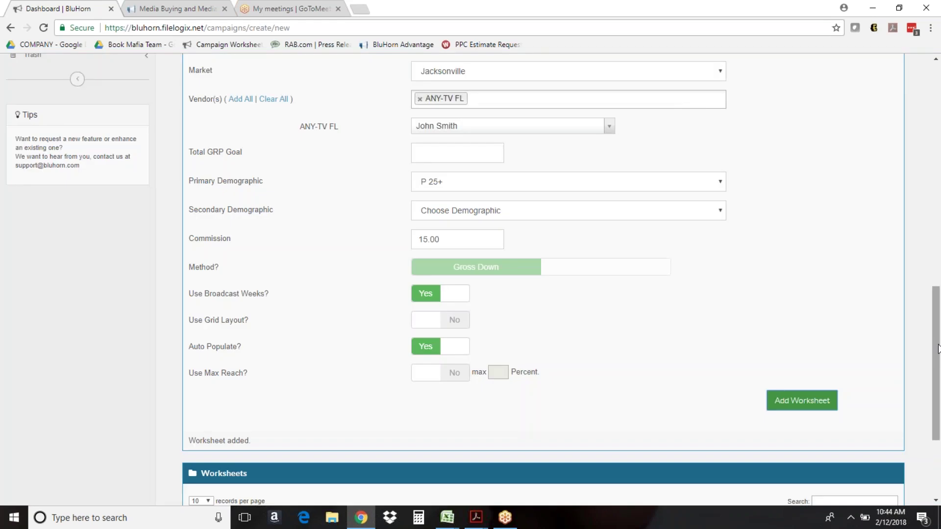
pyautogui.scroll(-3, 560, 425)
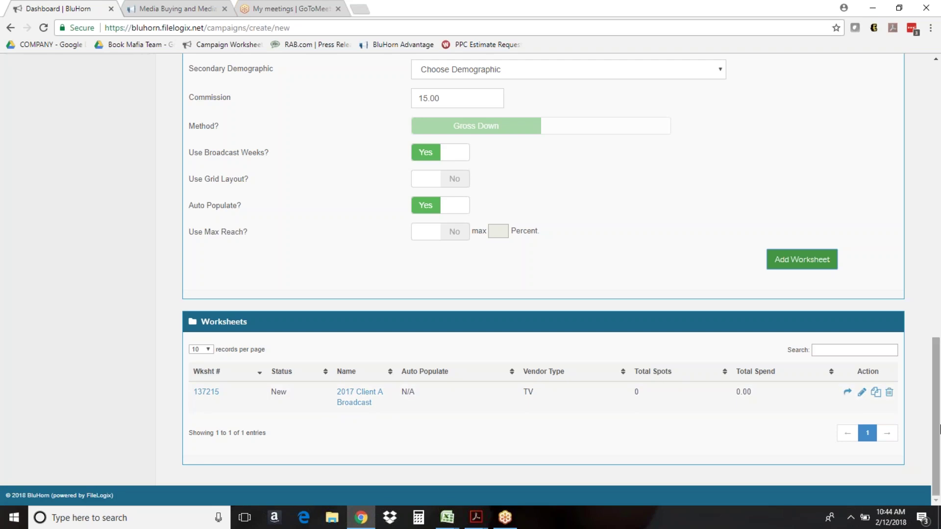
# Start another worksheet named 2017 Client A Print, keeping the Unrated market type and setting the vendor type to Print.
pyautogui.moveTo(939, 430); pyautogui.dragTo(935, 311)
pyautogui.doubleClick(474, 129)
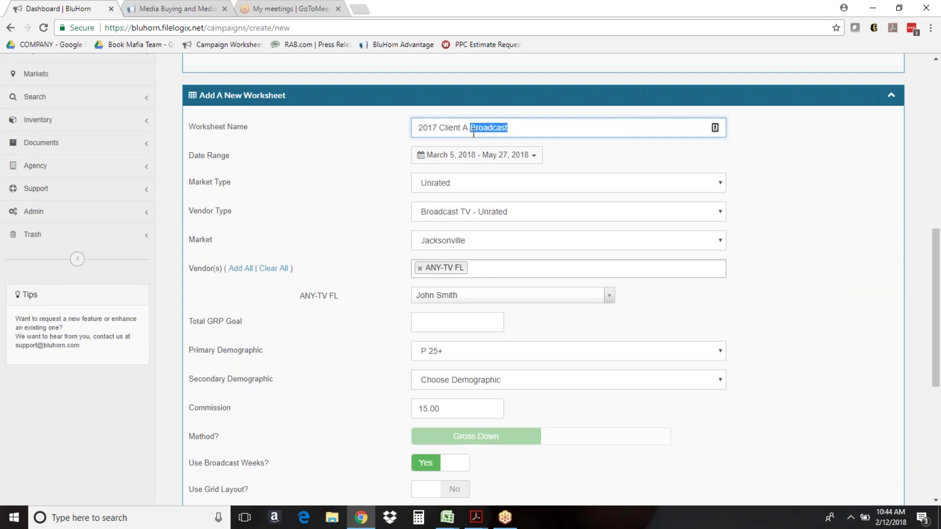
pyautogui.write('Print')
pyautogui.press('Tab')
pyautogui.click(464, 217)
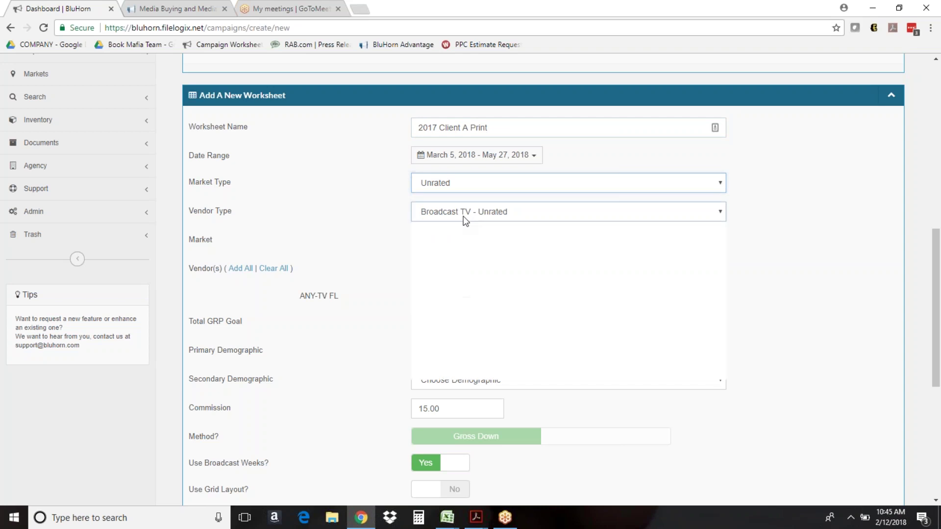
pyautogui.click(448, 331)
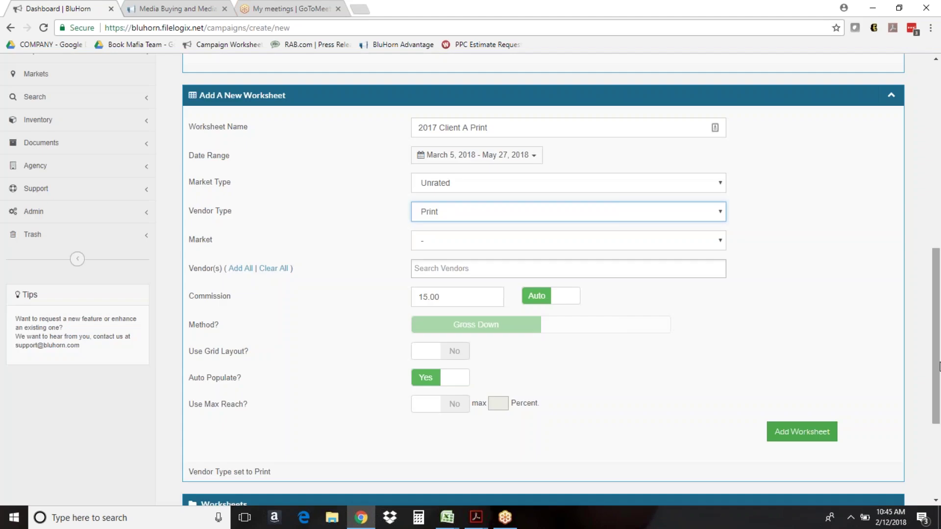
pyautogui.scroll(-1, 796, 302)
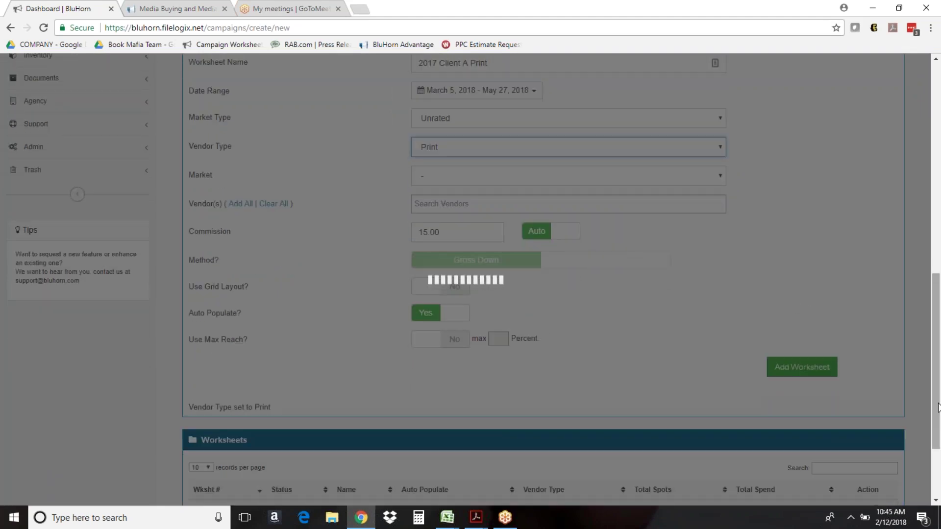
pyautogui.scroll(-2, 938, 407)
# Review the campaign navigation options, and leave the campaign page for the BluHorn home page.
pyautogui.moveTo(937, 411); pyautogui.dragTo(939, 187)
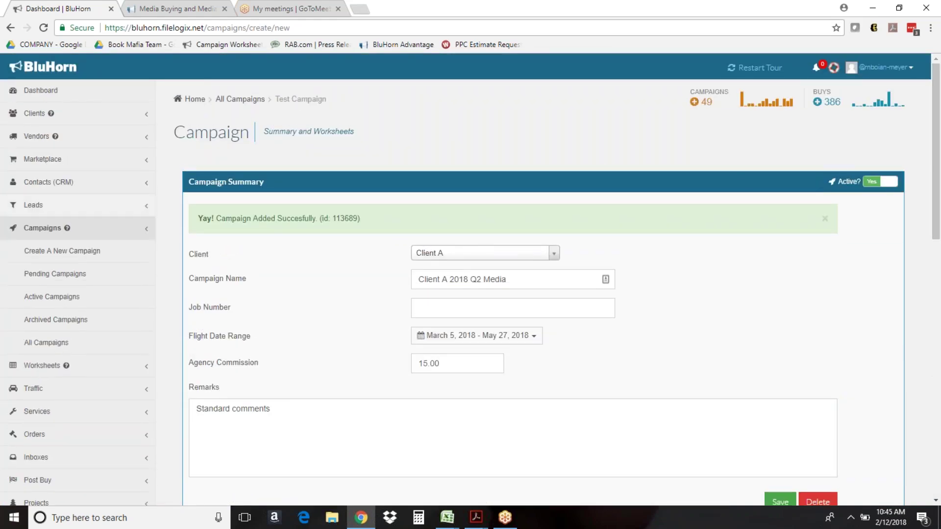
pyautogui.click(136, 236)
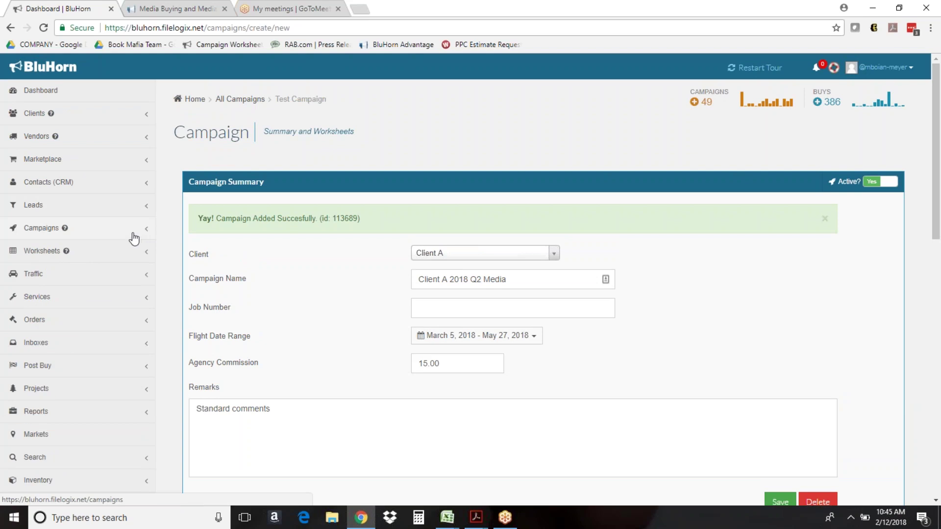
pyautogui.click(131, 236)
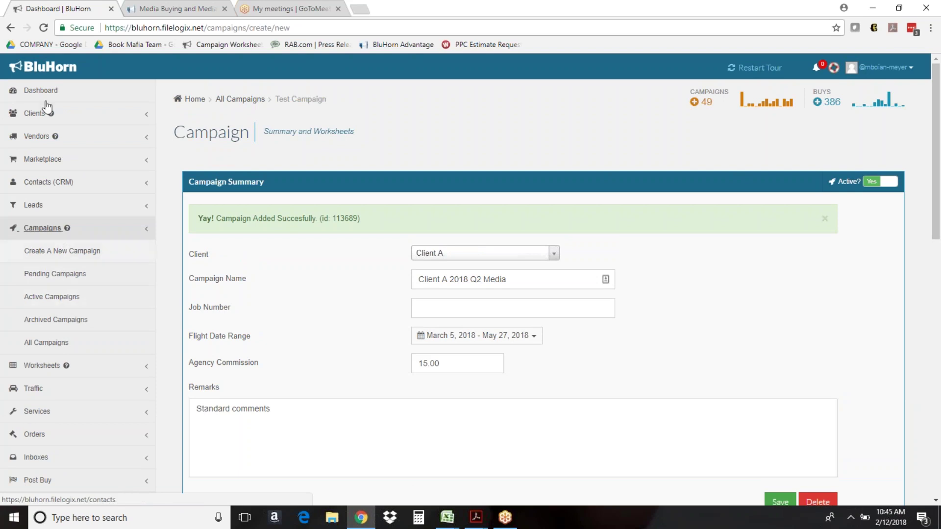
pyautogui.click(49, 71)
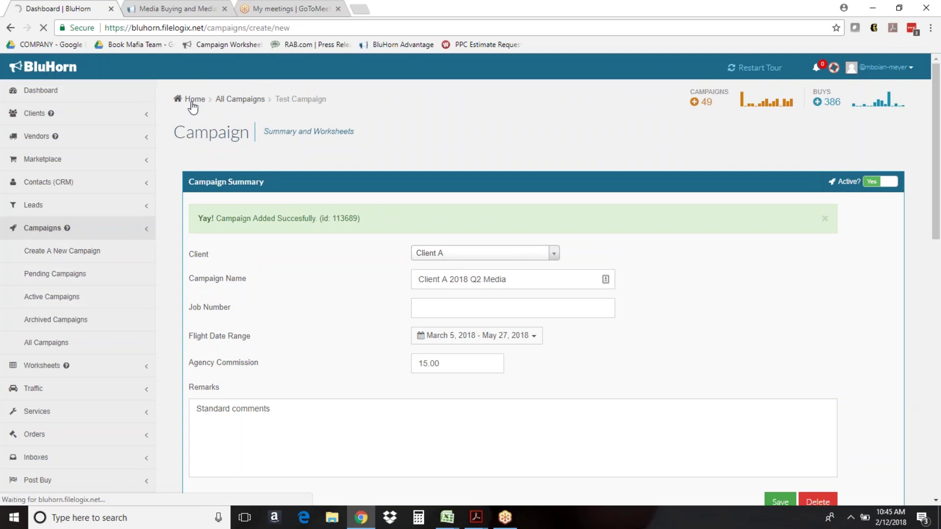